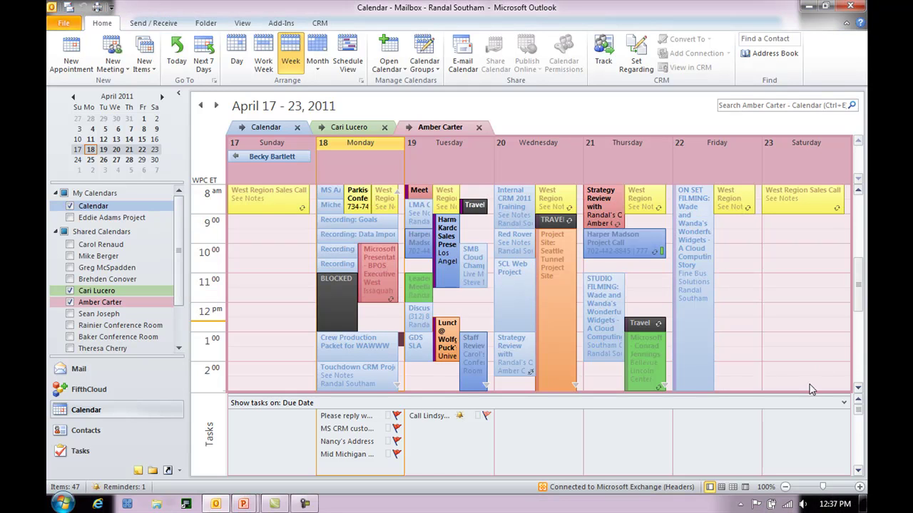
- Open the goal metrics in FifthCloud's business management settings and preview the Leads, Revenue and Online Services metrics
click(85, 389)
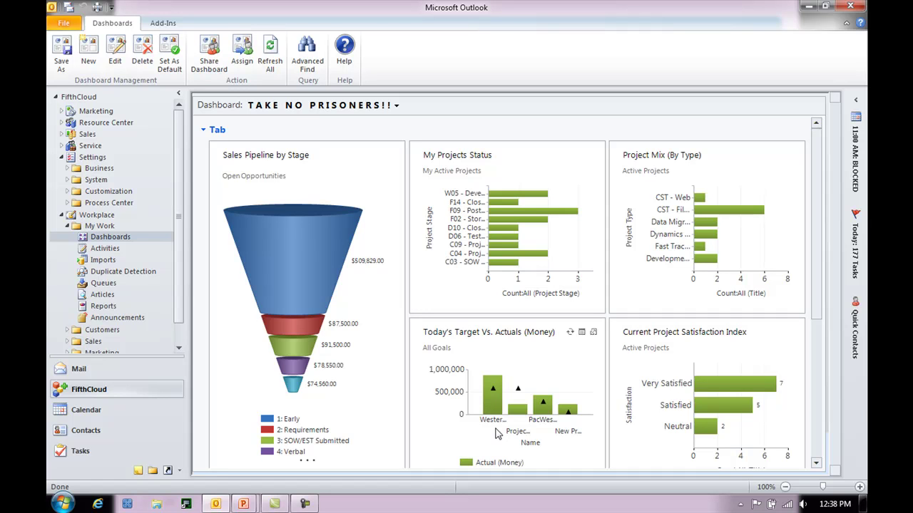
click(68, 168)
click(132, 180)
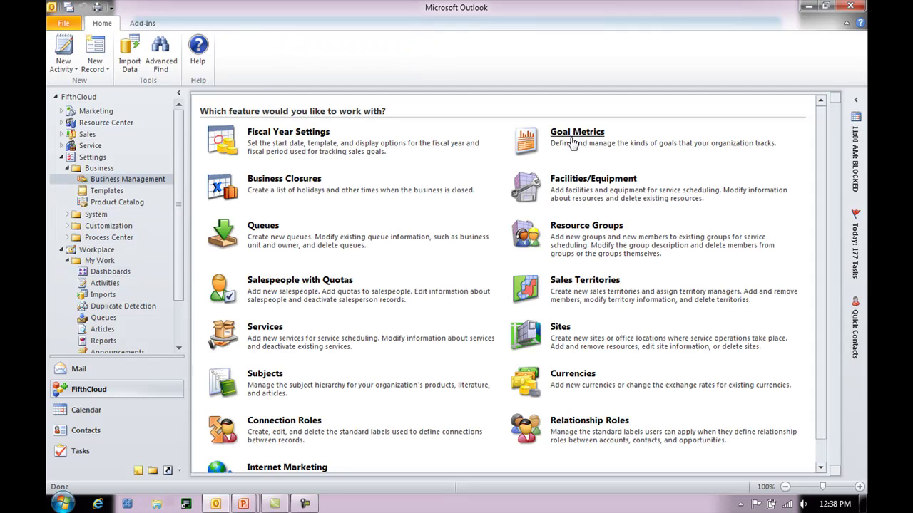
click(570, 137)
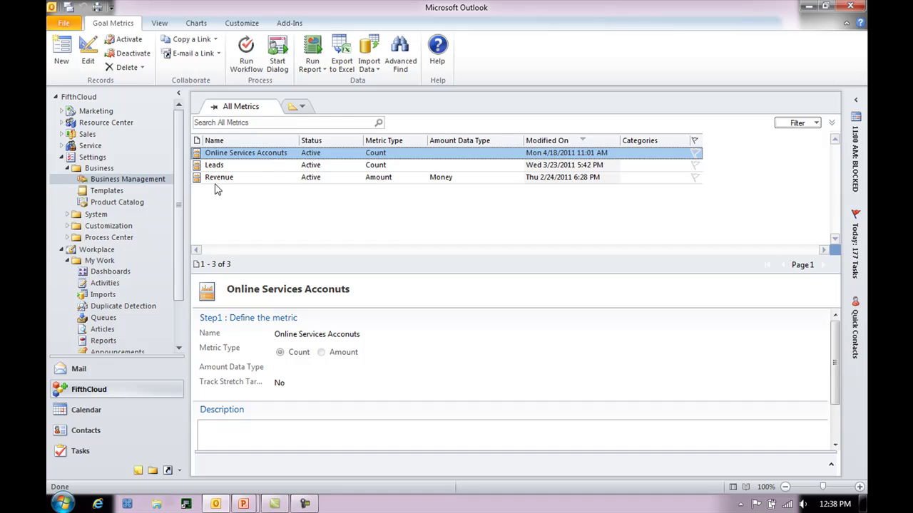
click(250, 169)
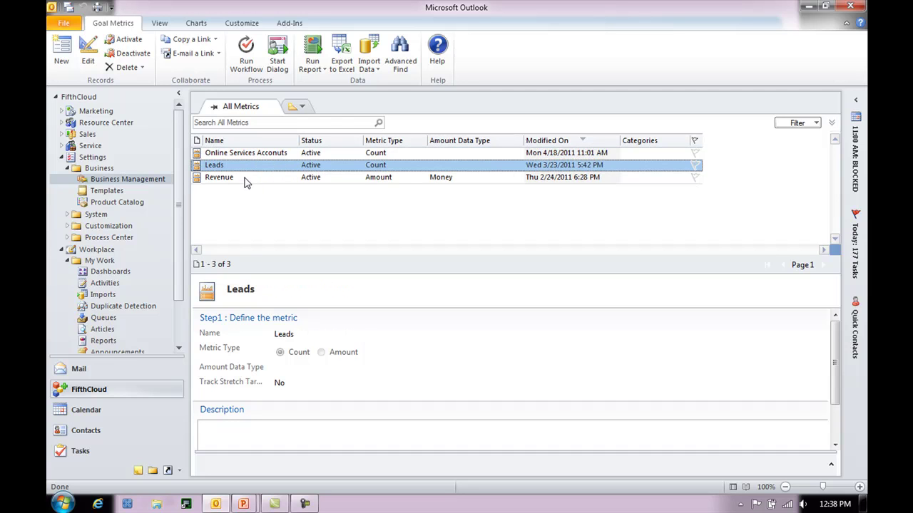
click(245, 178)
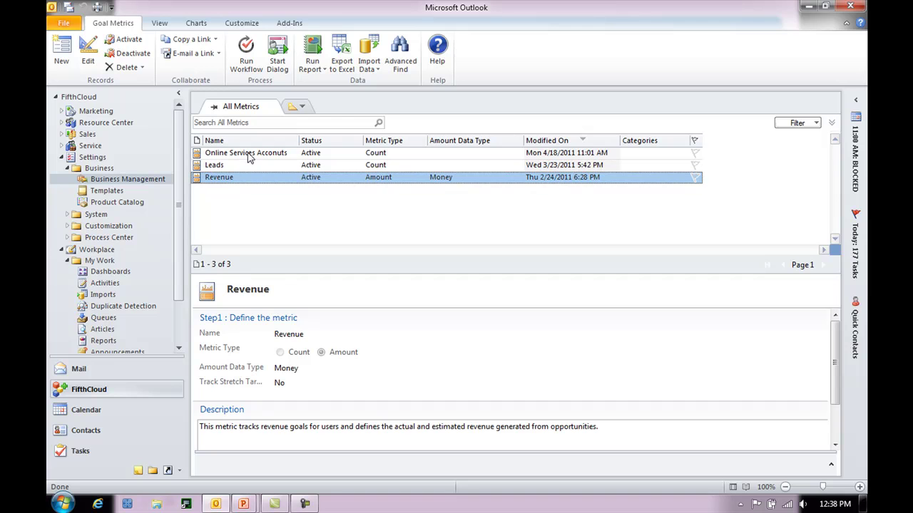
click(248, 154)
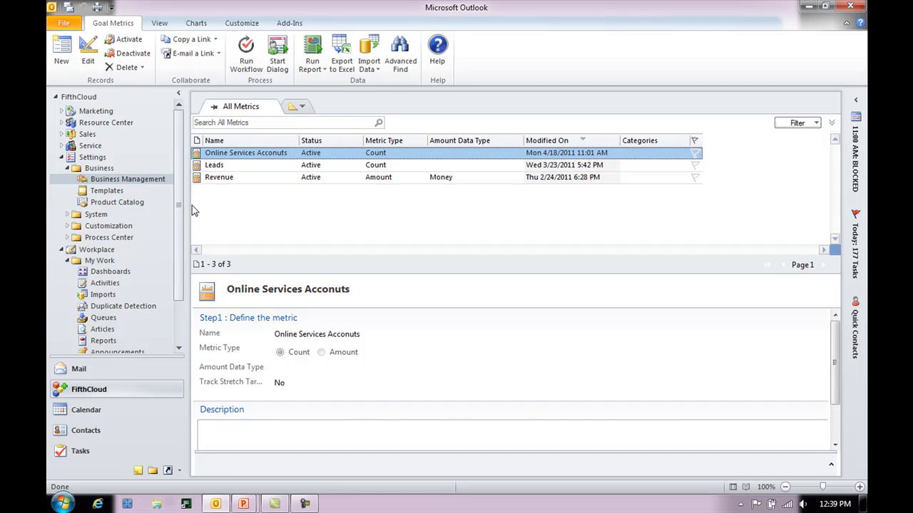
- Create a goal metric named "Project Acquisition" with the Count metric type and save it
click(62, 58)
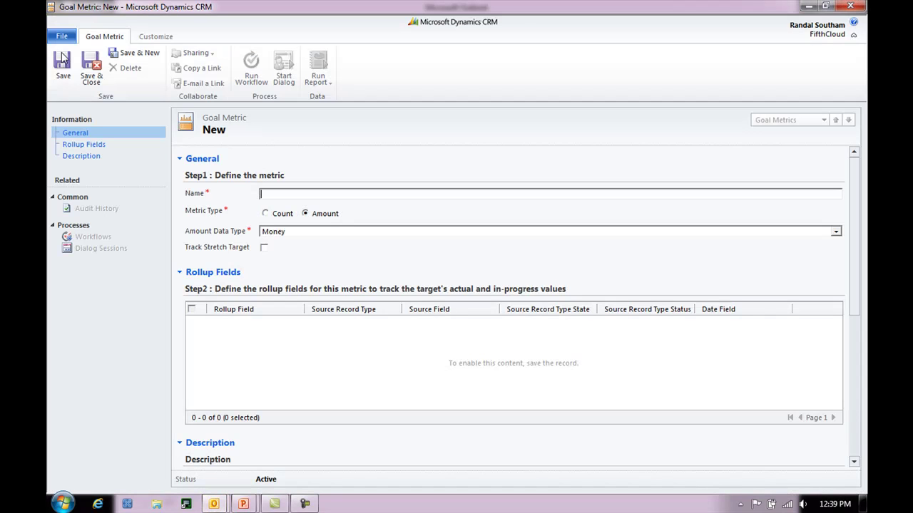
text(Project Acquisition)
click(266, 215)
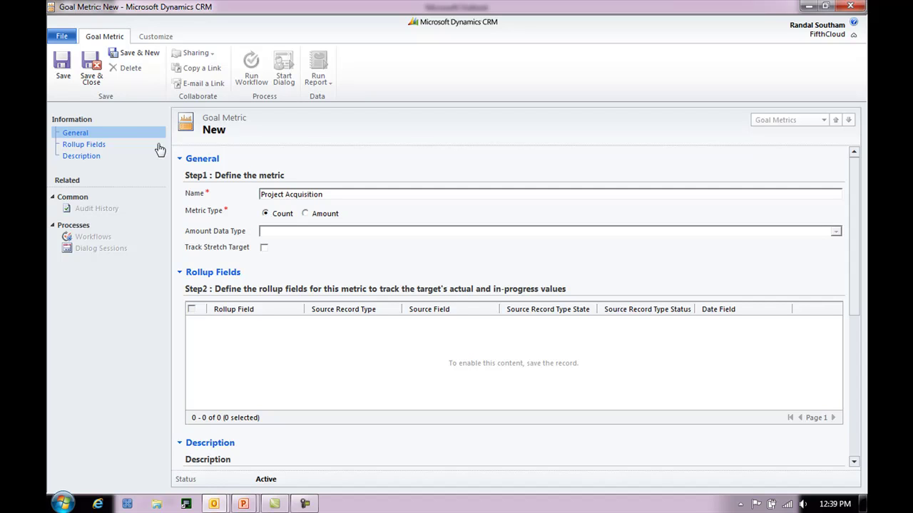
click(64, 76)
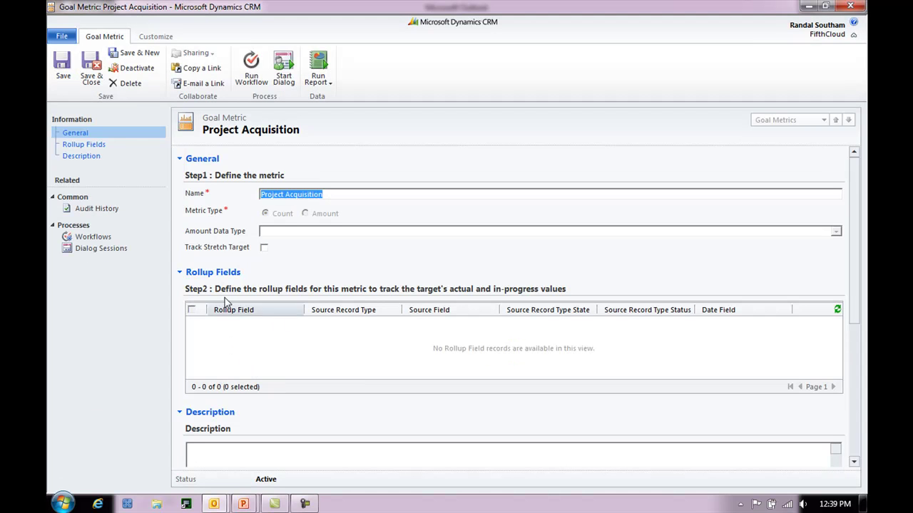
- Add an Actual (Integer) rollup field to the metric with Project as source record type and Created On as date field
click(227, 336)
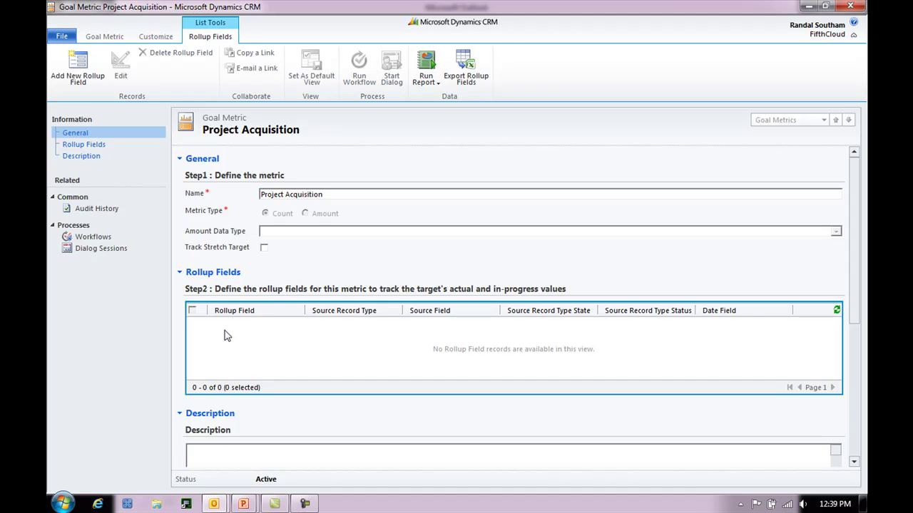
click(75, 68)
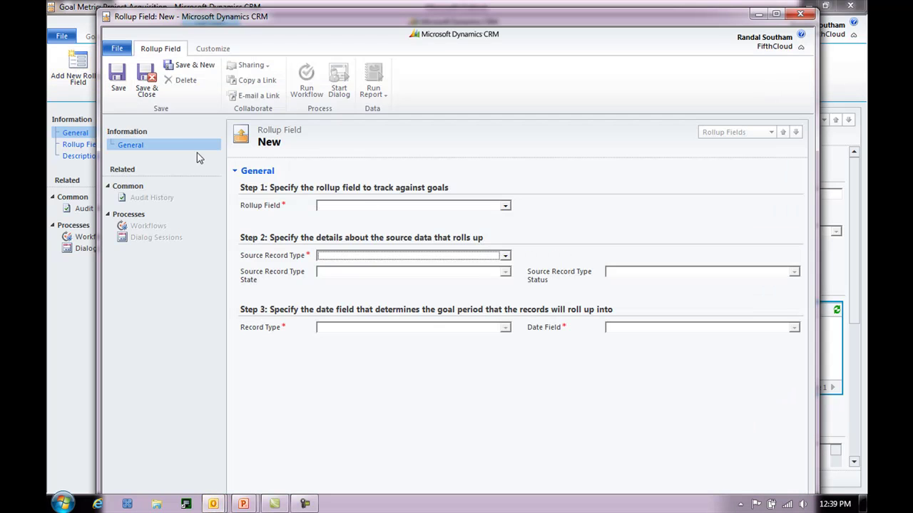
click(362, 208)
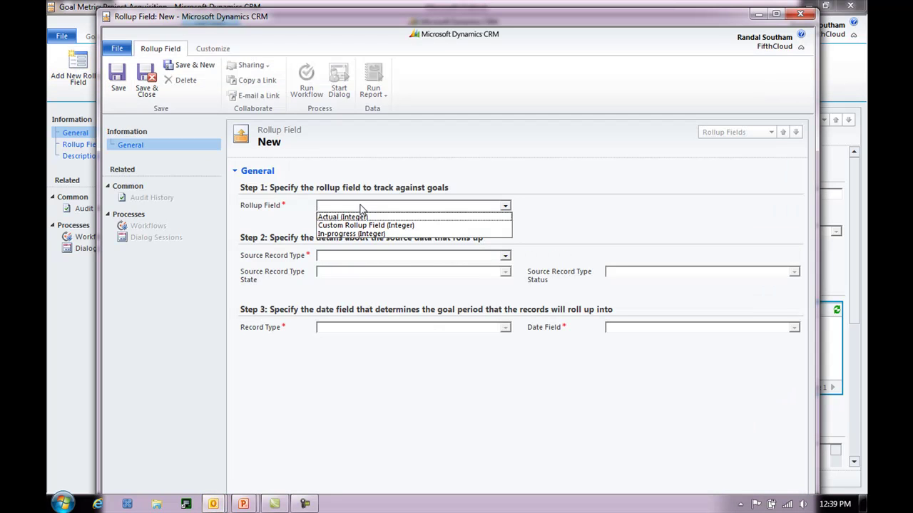
click(359, 217)
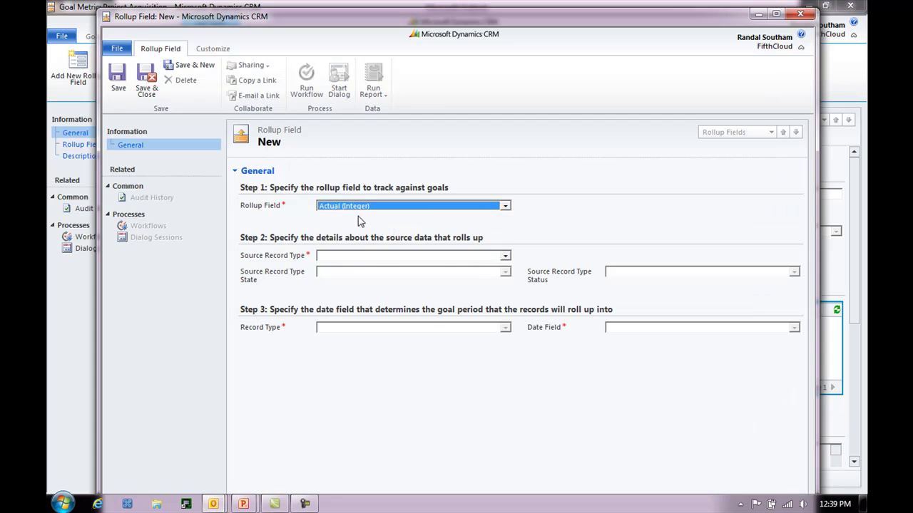
click(362, 259)
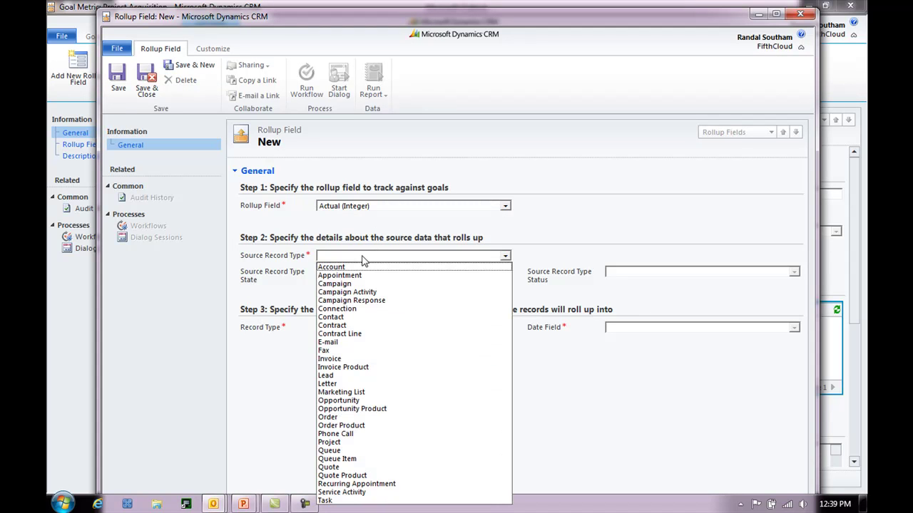
click(358, 443)
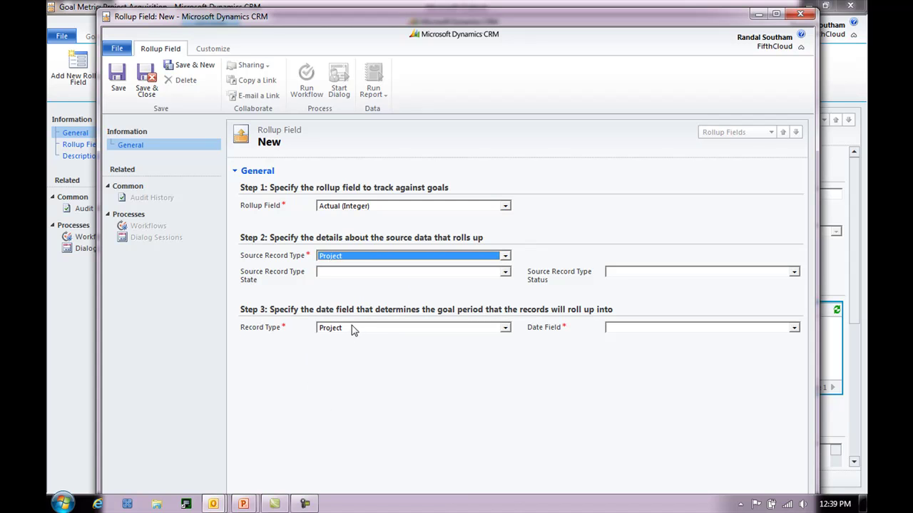
click(614, 328)
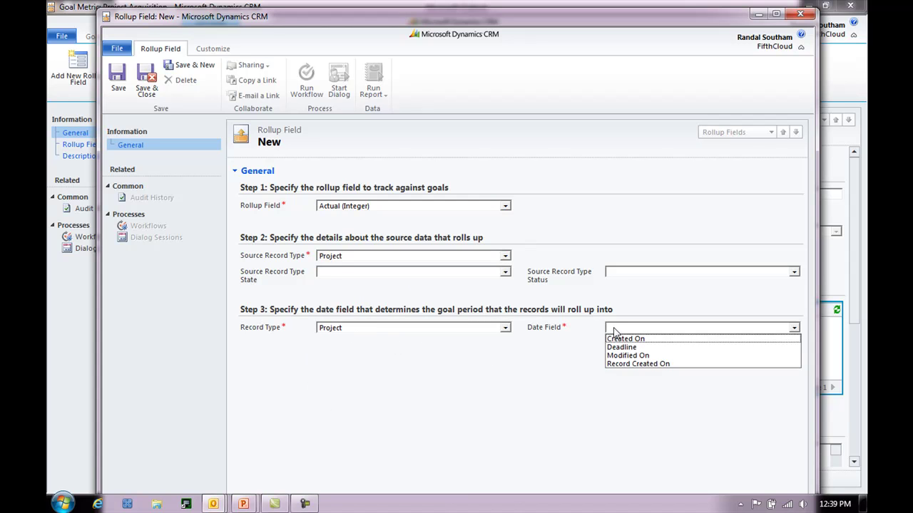
click(625, 339)
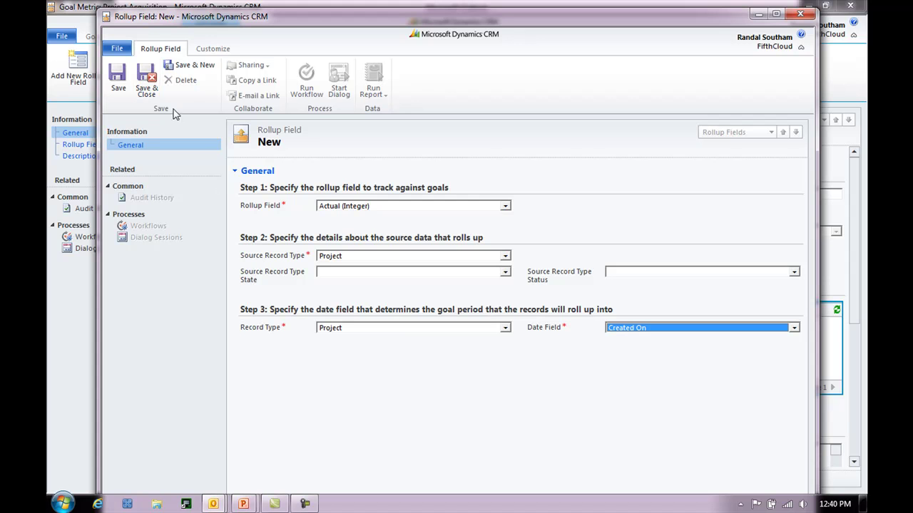
click(147, 84)
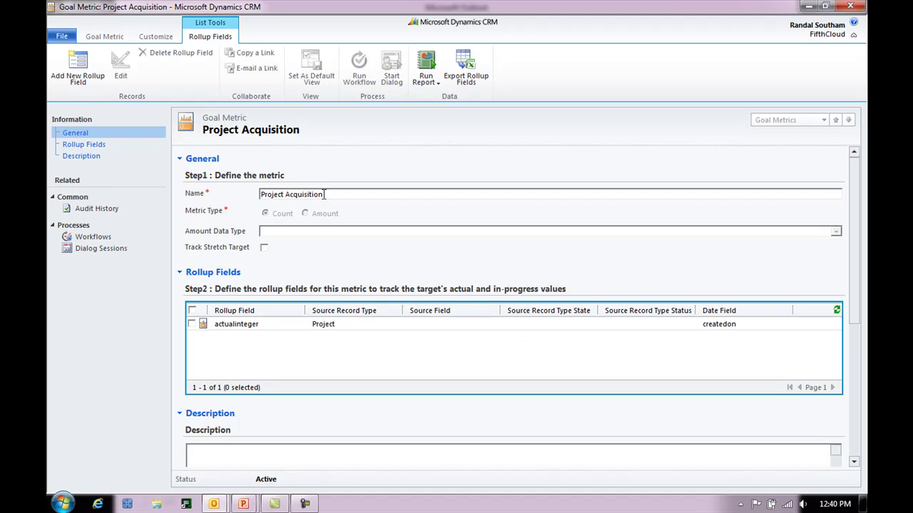
- Save and close the Project Acquisition goal metric and select it in the metrics list
click(116, 37)
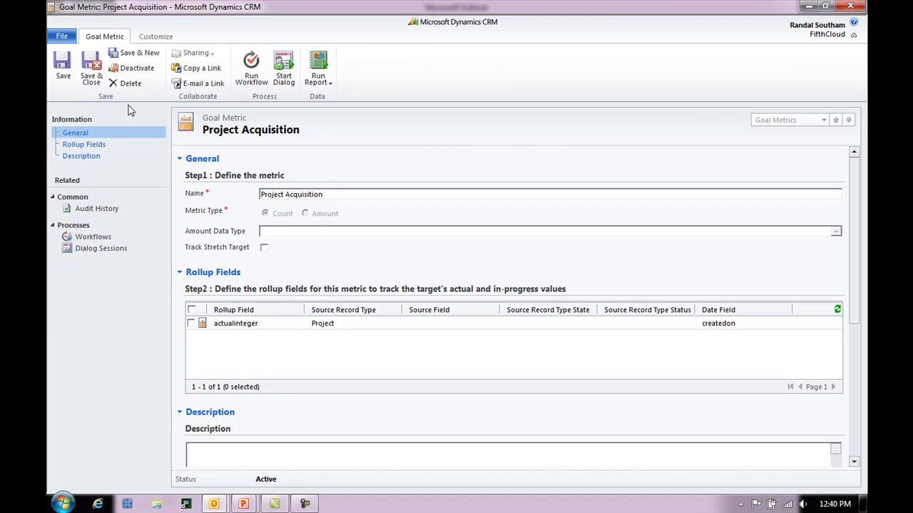
click(91, 78)
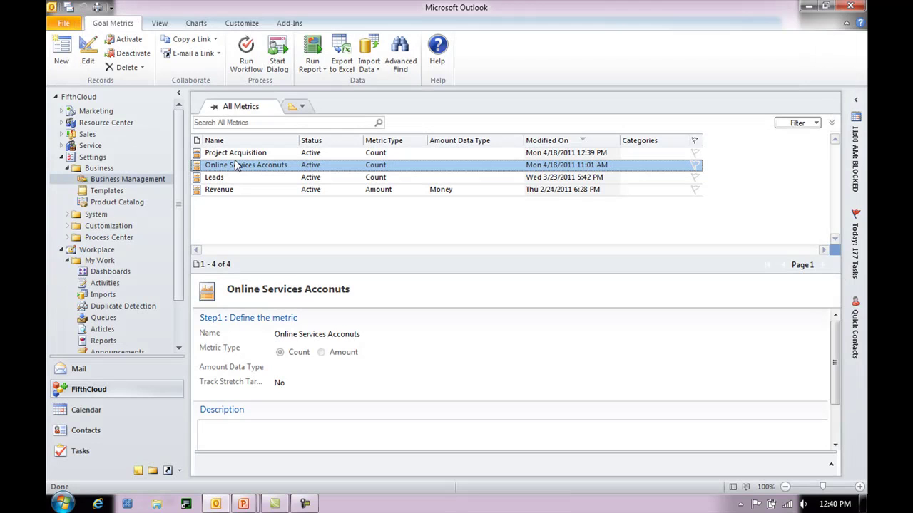
click(292, 154)
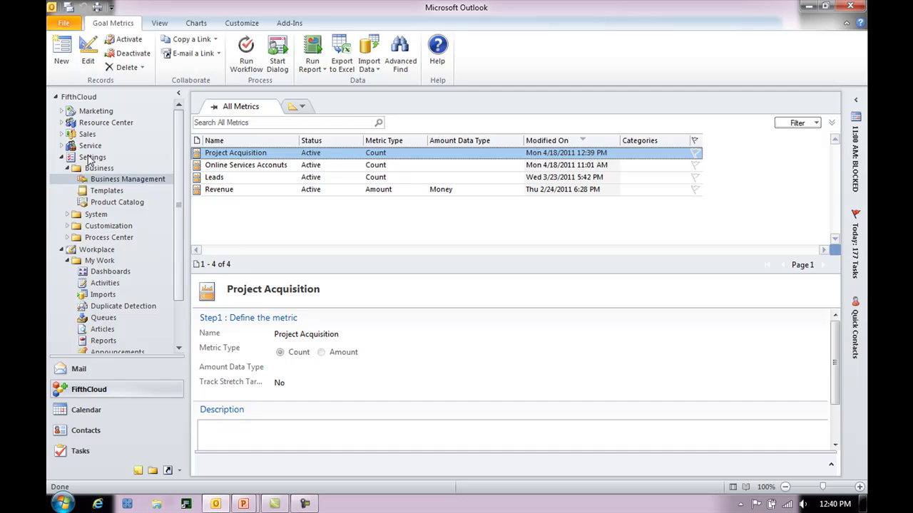
- Create a new goal under Service named "Project Acquisition Goal First Half 2011" and enter its goal owner
click(61, 145)
click(92, 250)
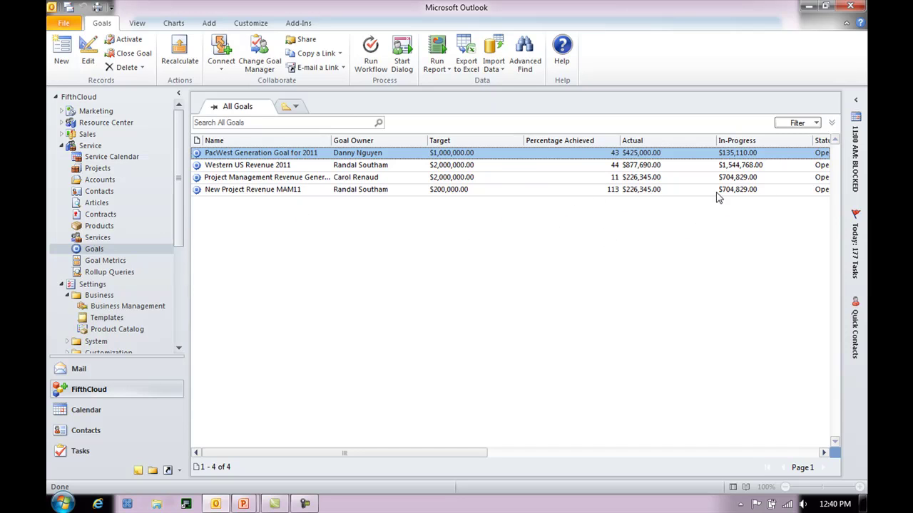
click(51, 52)
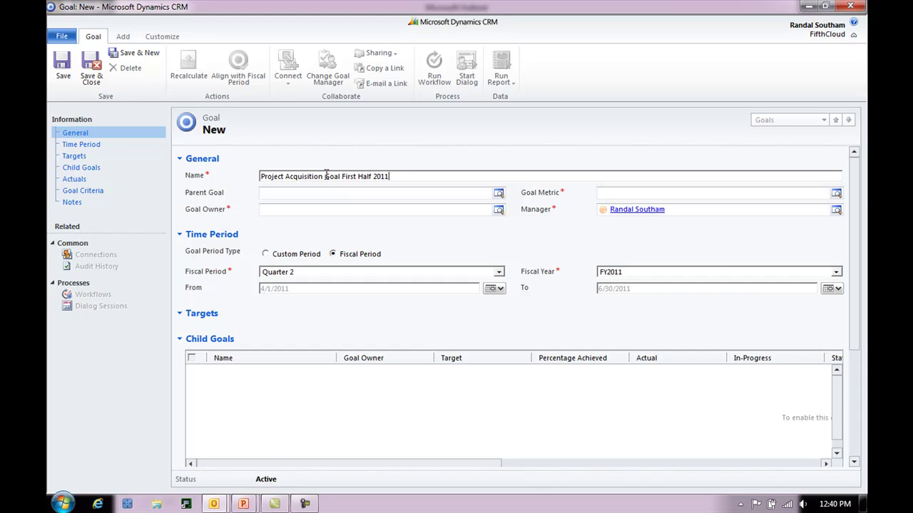
click(299, 209)
text(randal)
key(Tab)
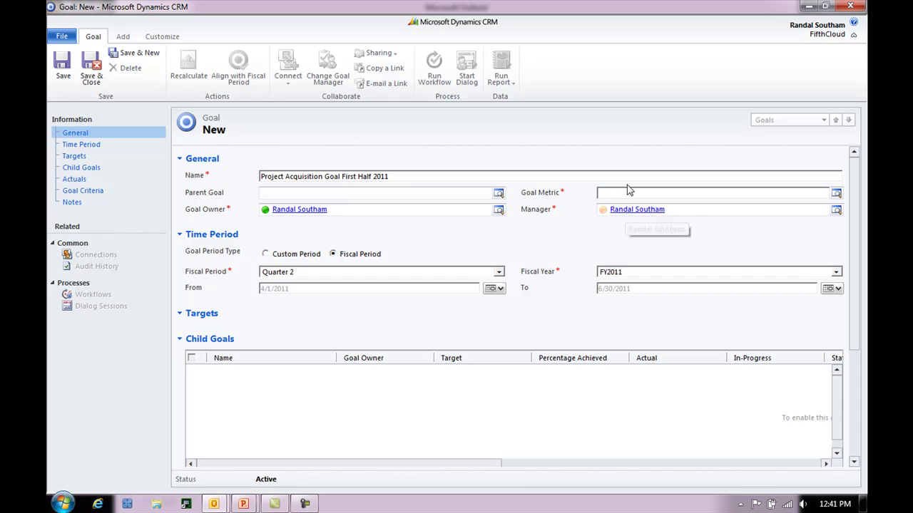
- Assign the Project Acquisition metric to the goal and set its integer target to 25
click(837, 193)
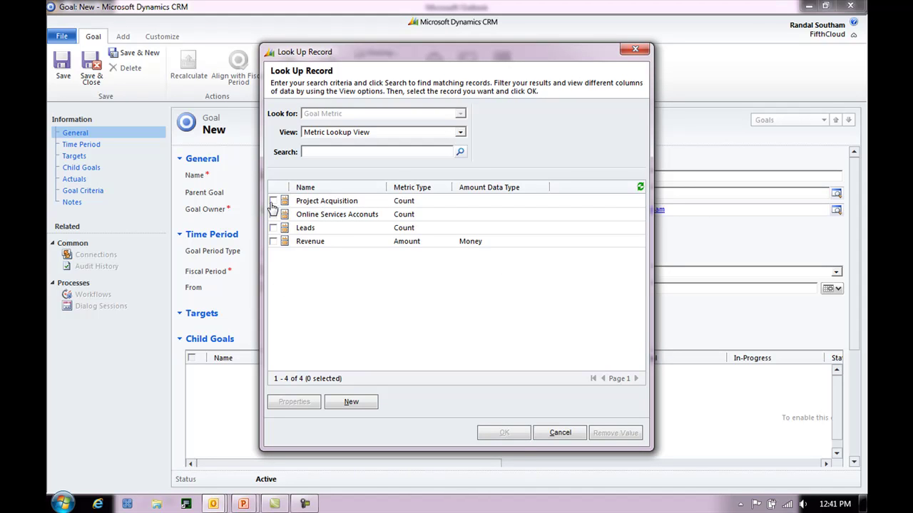
click(273, 201)
click(507, 435)
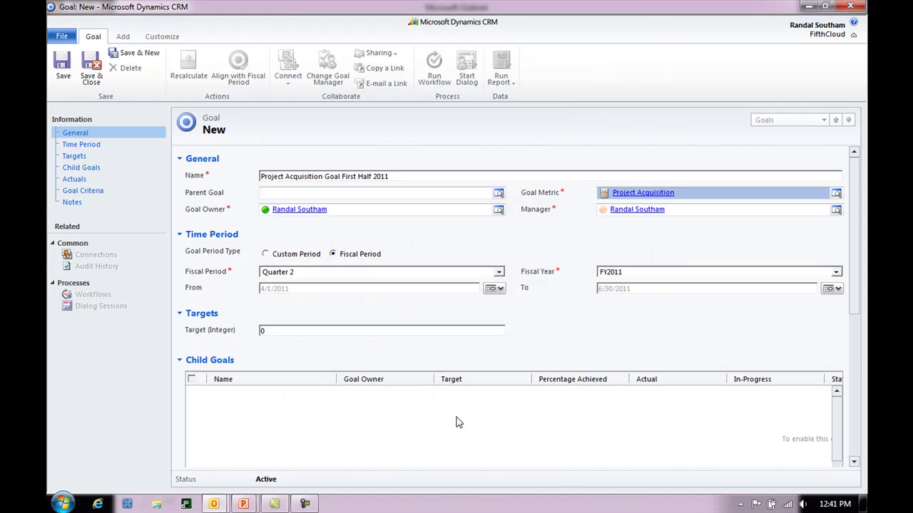
click(265, 330)
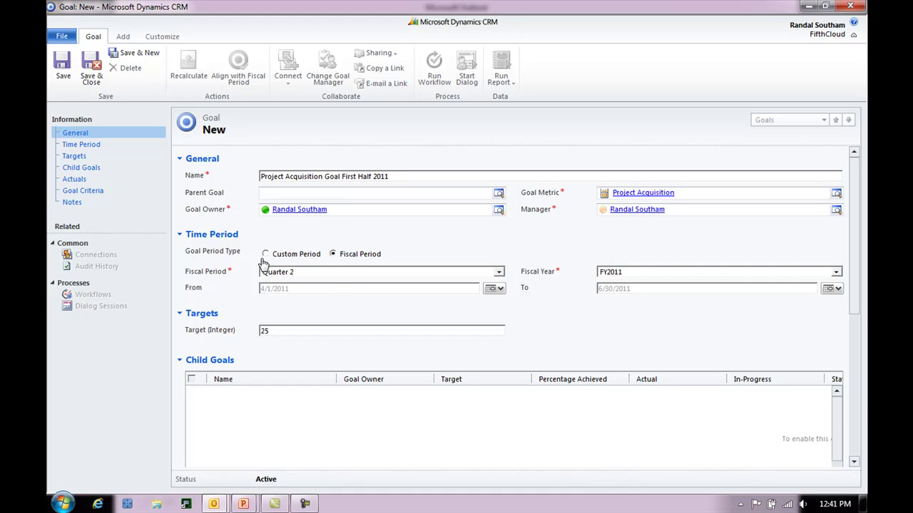
- Switch the goal to a custom period starting 1/1/2011 and save the goal
click(265, 255)
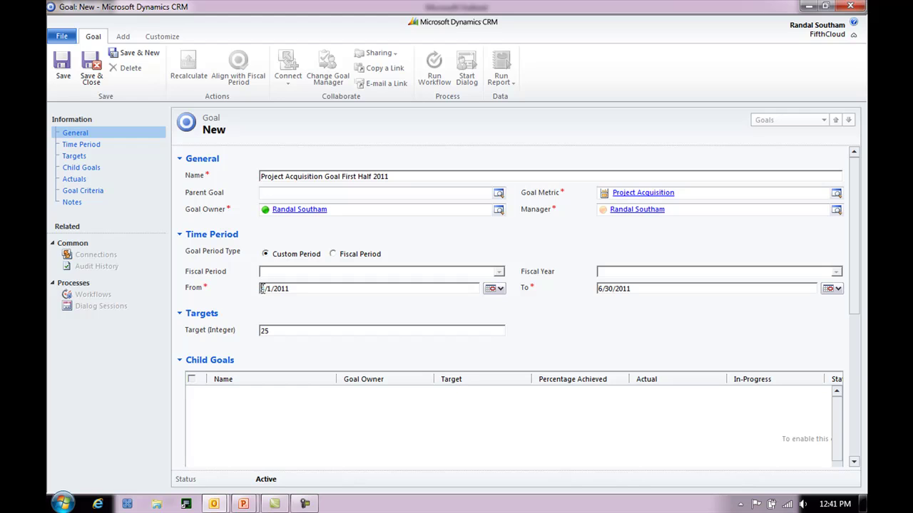
key(Home)
key(shift+Right)
text(1)
scroll(396, 376, down, 3)
scroll(389, 380, up, 3)
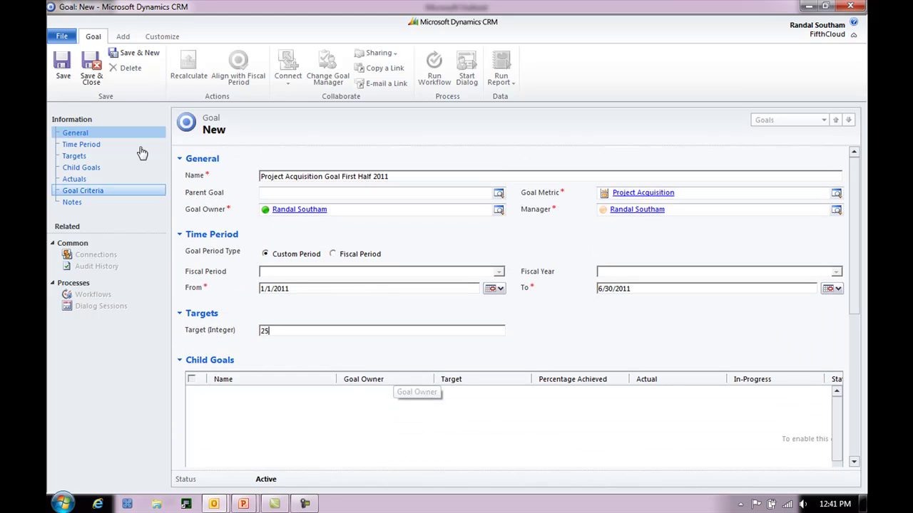
click(61, 72)
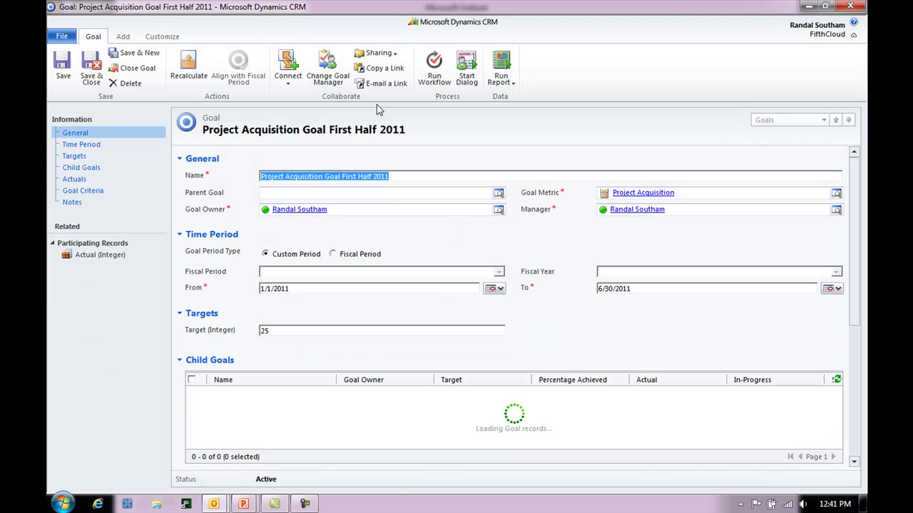
- Recalculate the goal to review its actuals and percentage achieved, and save and close it
click(184, 62)
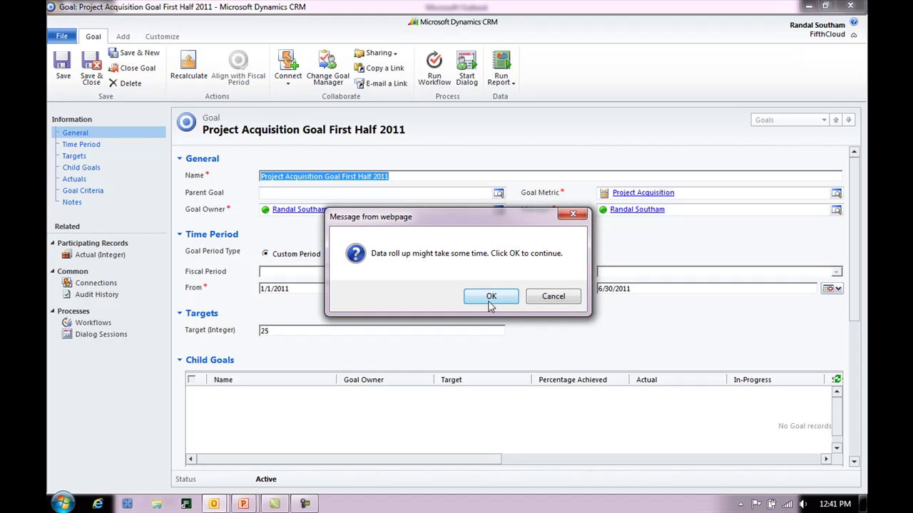
click(491, 298)
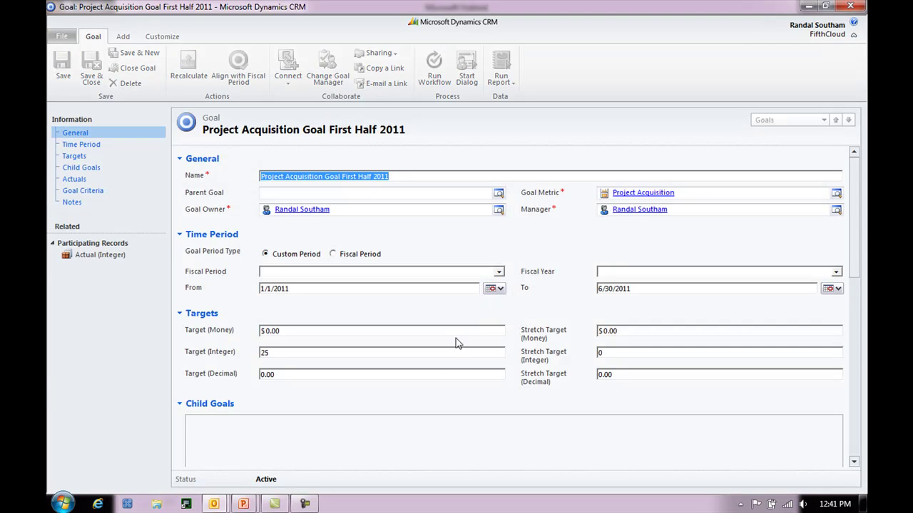
scroll(438, 370, down, 3)
scroll(442, 374, down, 2)
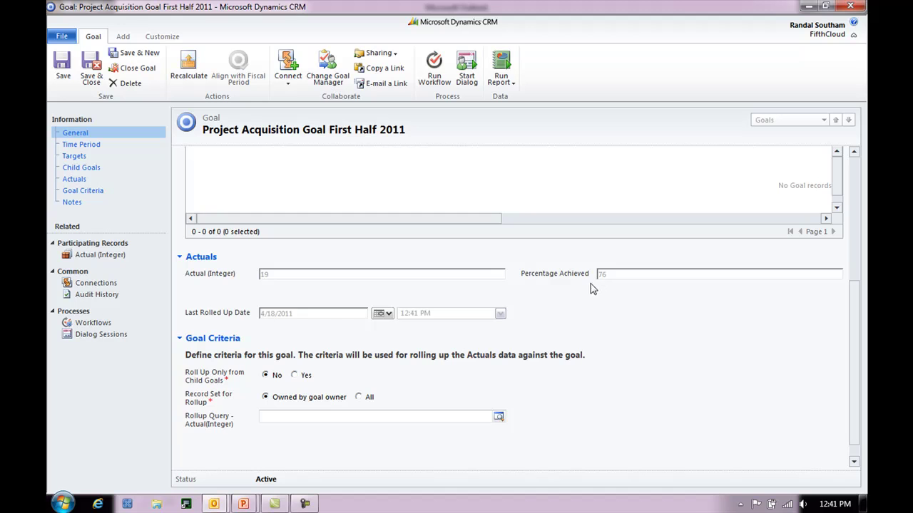
scroll(574, 289, up, 6)
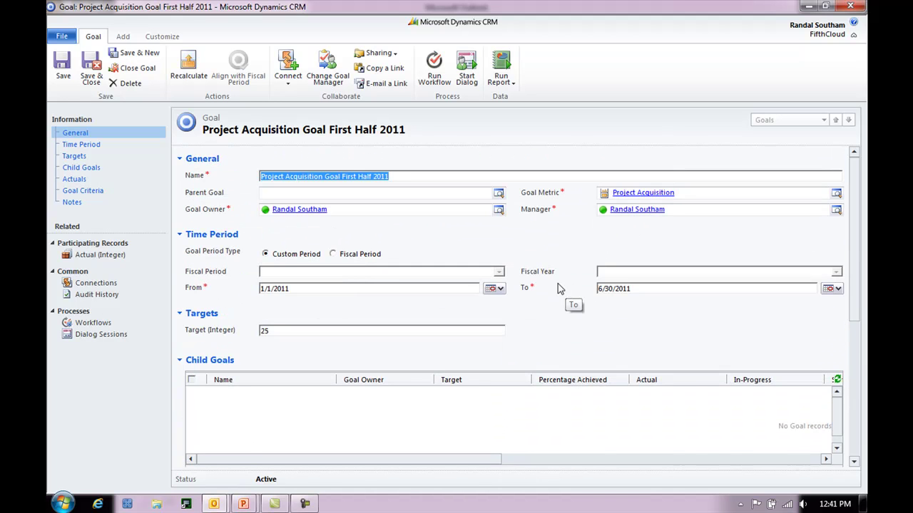
click(95, 78)
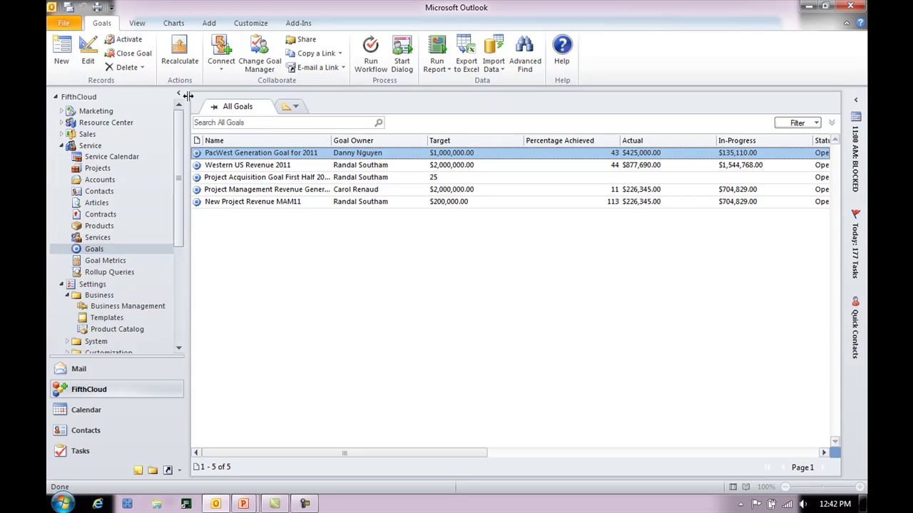
- Recalculate the roll-up data for the goals in the All Goals list
click(182, 58)
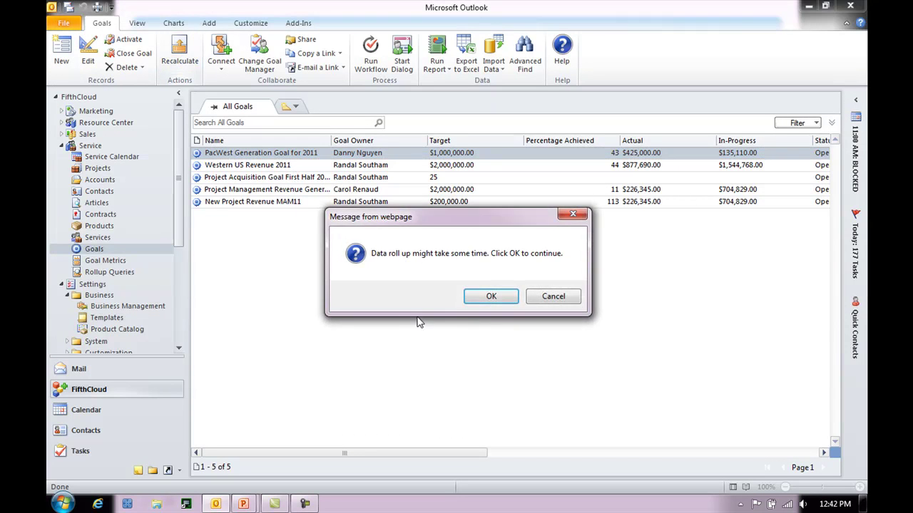
click(501, 299)
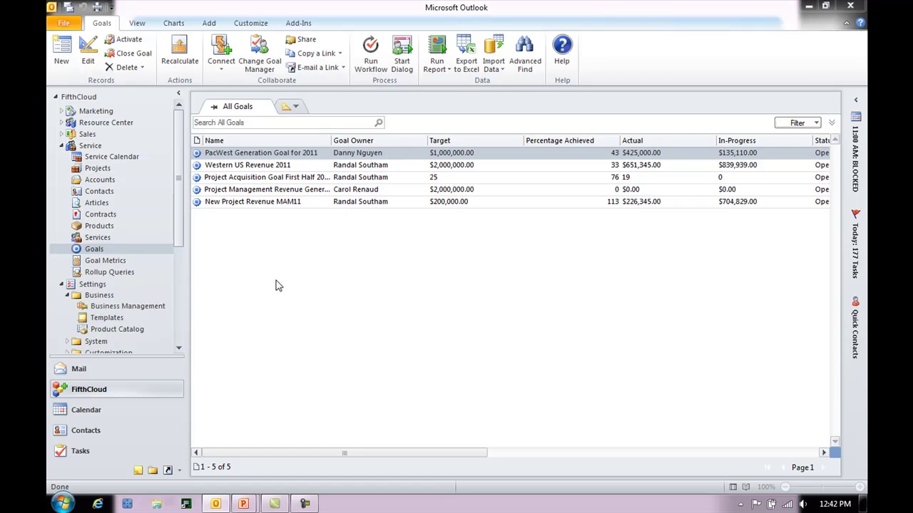
- Create a new dashboard in the Workplace with the 3-Column Focused Dashboard layout and name it "Goals Dashboard"
click(179, 349)
click(179, 349)
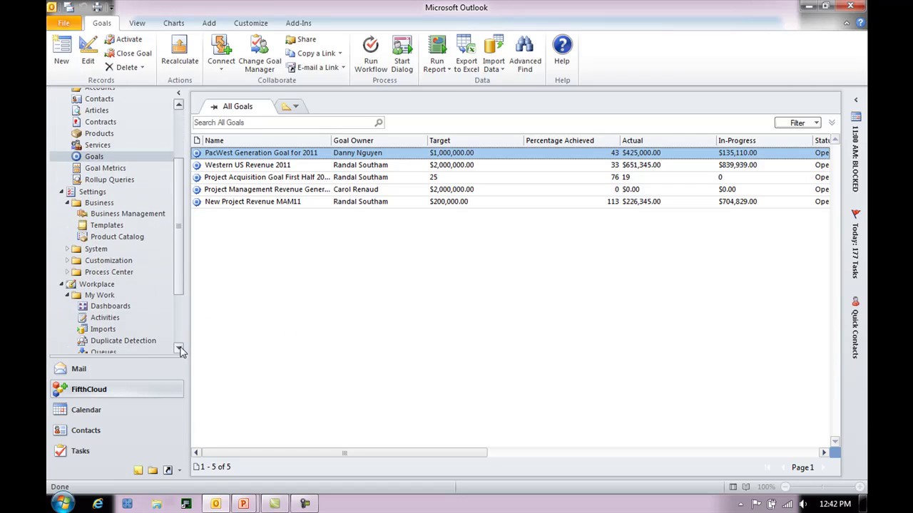
click(120, 298)
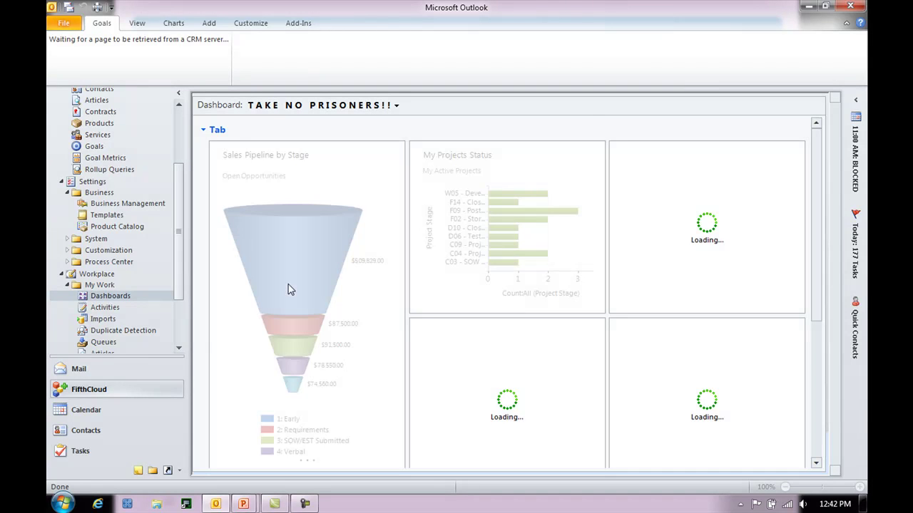
mouse_move(296, 275)
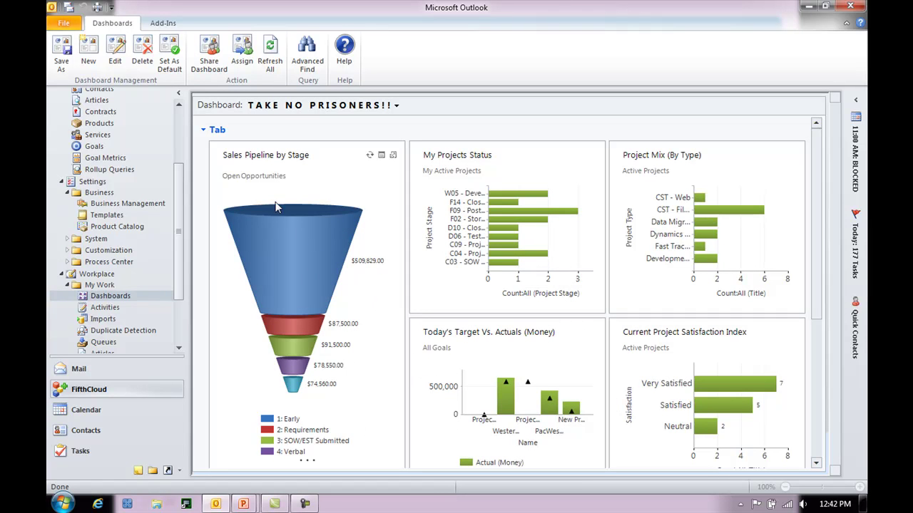
click(88, 58)
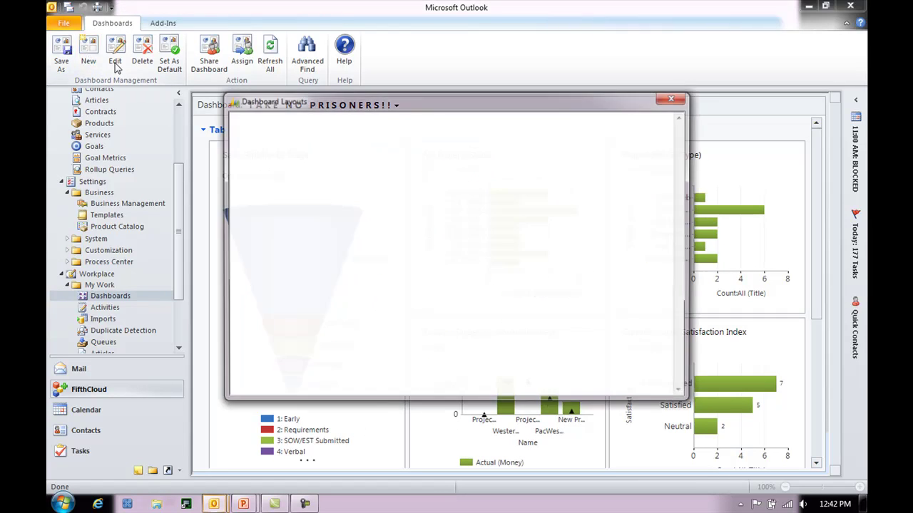
click(435, 271)
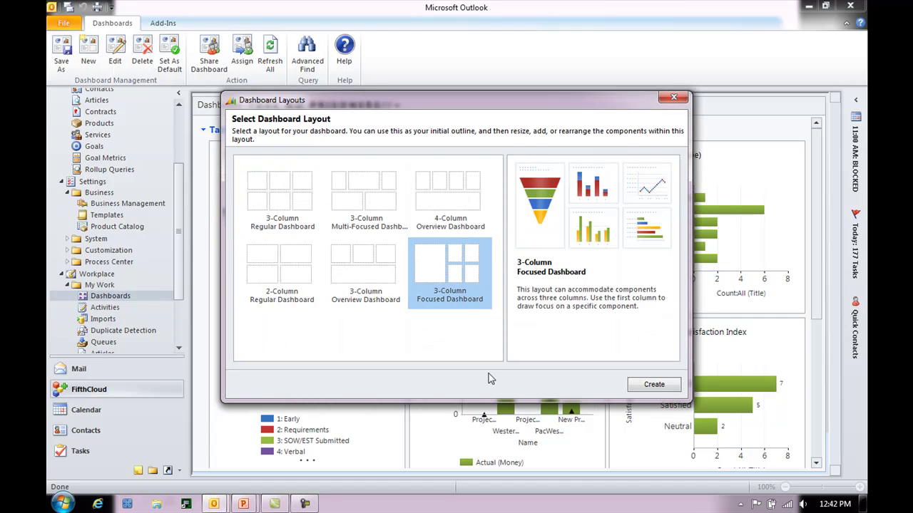
click(654, 386)
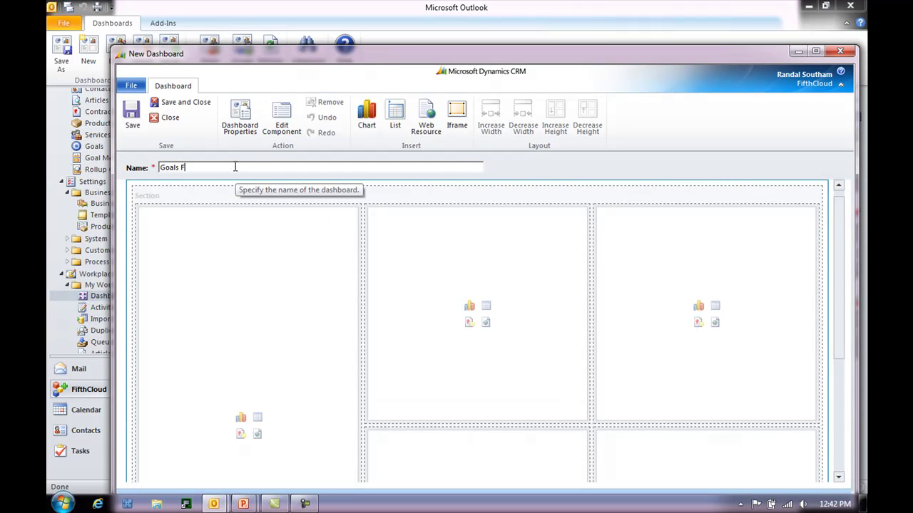
text(oard)
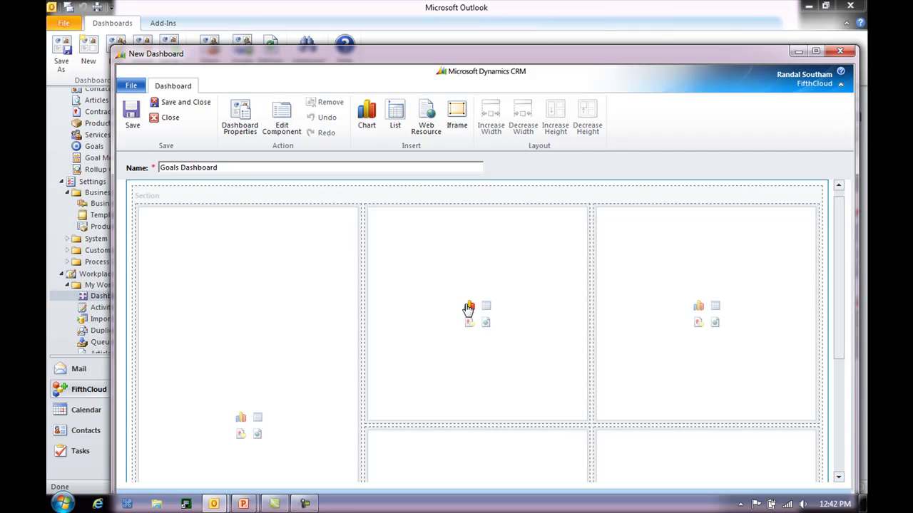
- Start a chart component in the upper middle cell of the dashboard, using the Goal record type and the Active Goals view
click(469, 307)
click(363, 217)
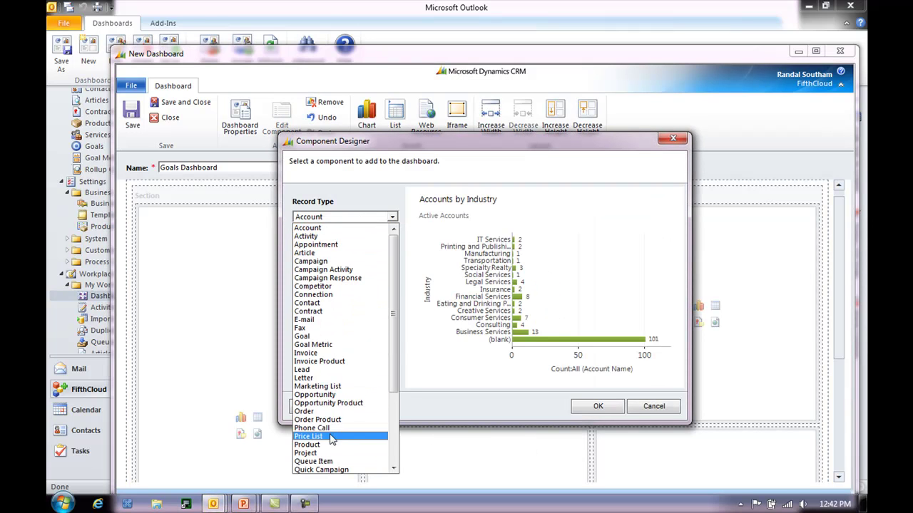
click(332, 336)
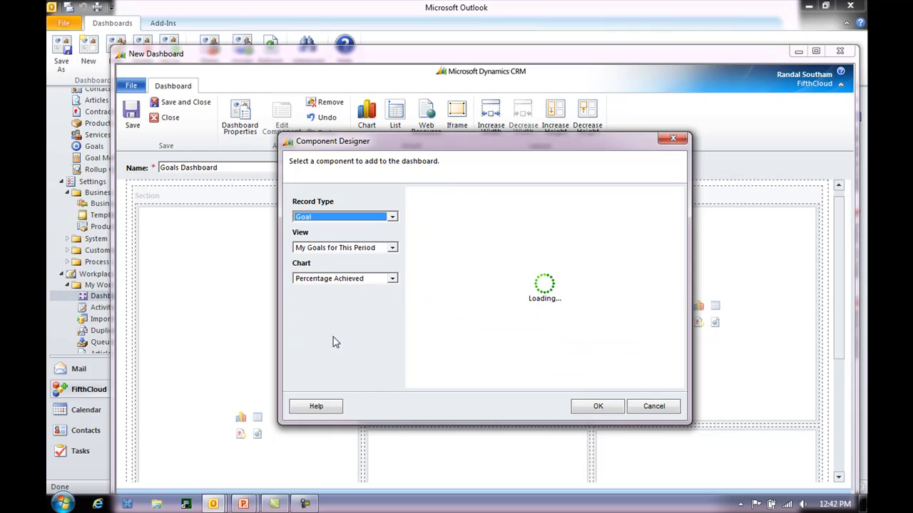
click(391, 247)
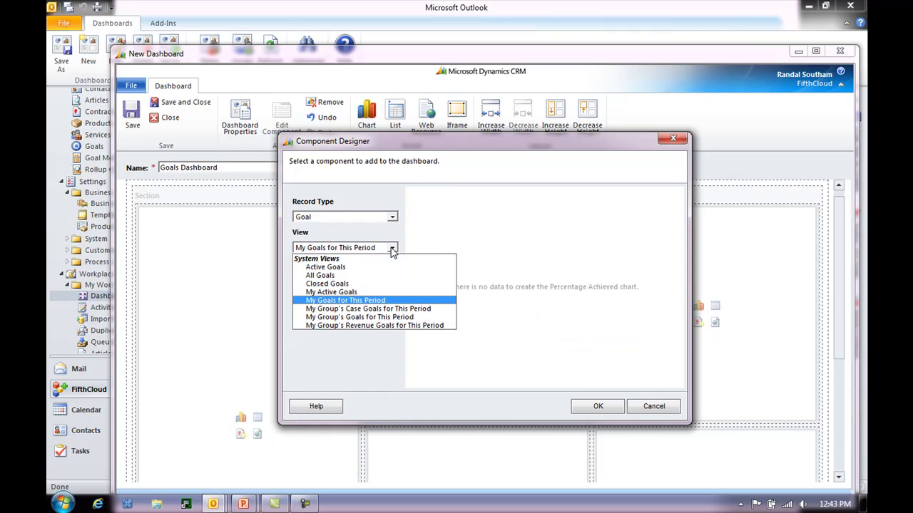
click(363, 268)
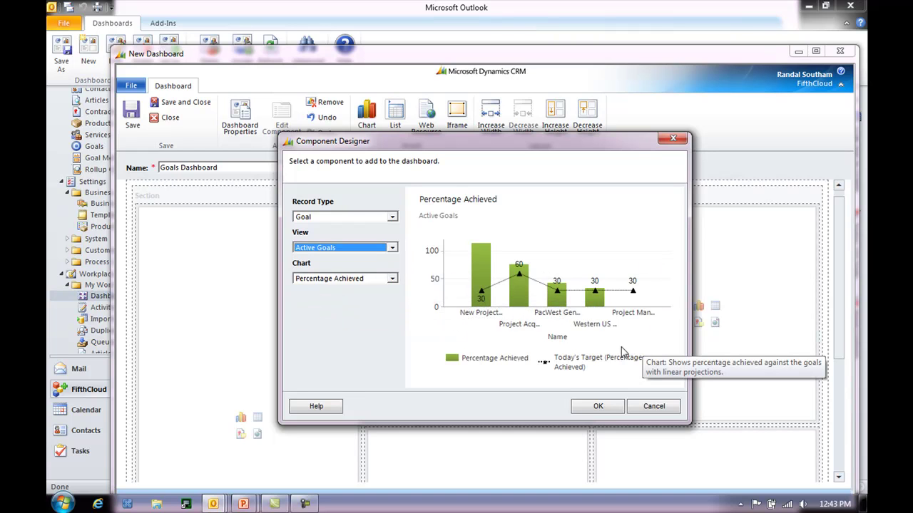
- Preview the Today's Target Vs. Actuals (Count) chart for the active goals, and return to the Percentage Achieved chart
click(375, 279)
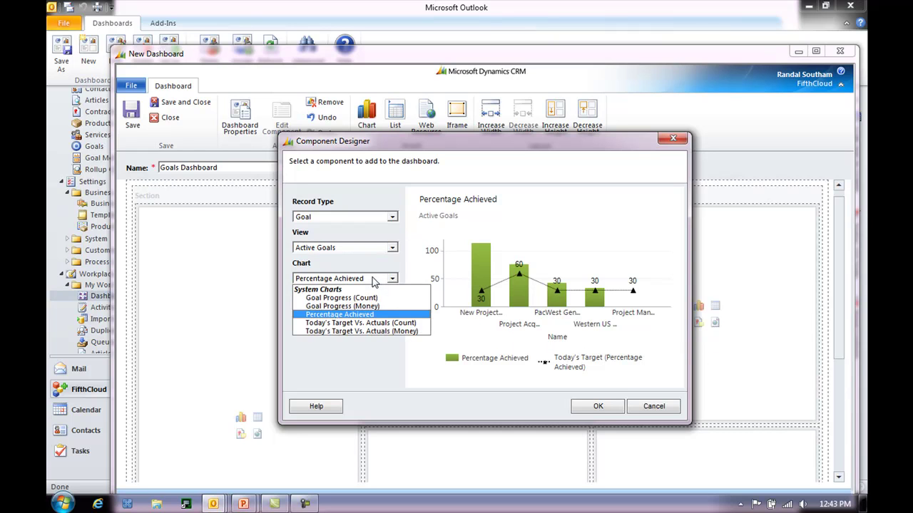
click(373, 325)
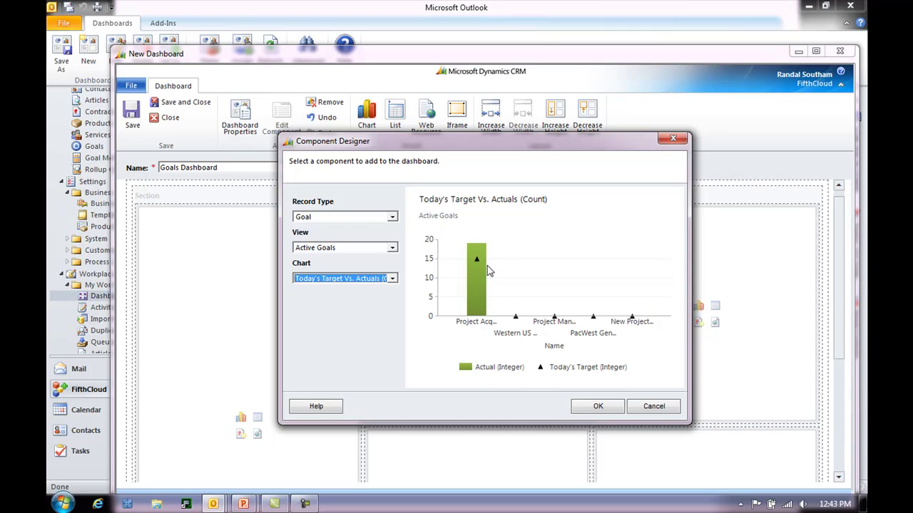
mouse_move(476, 260)
click(325, 283)
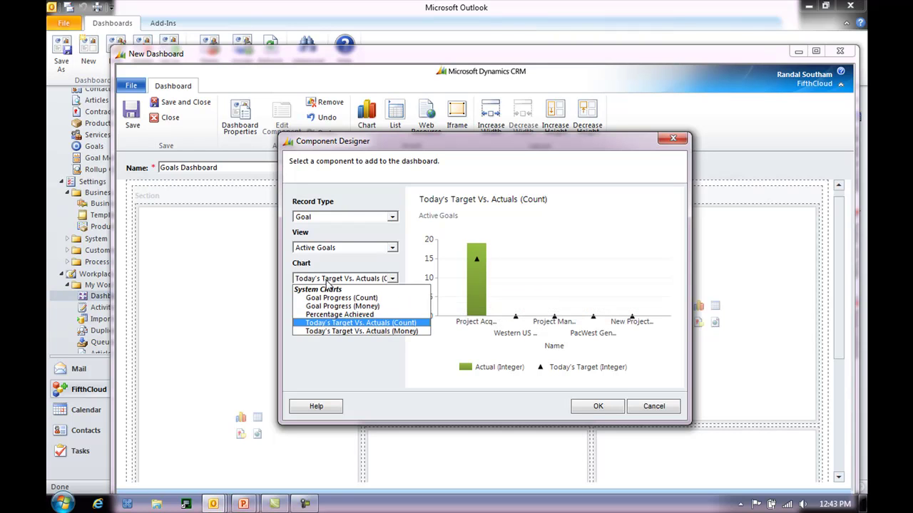
click(331, 316)
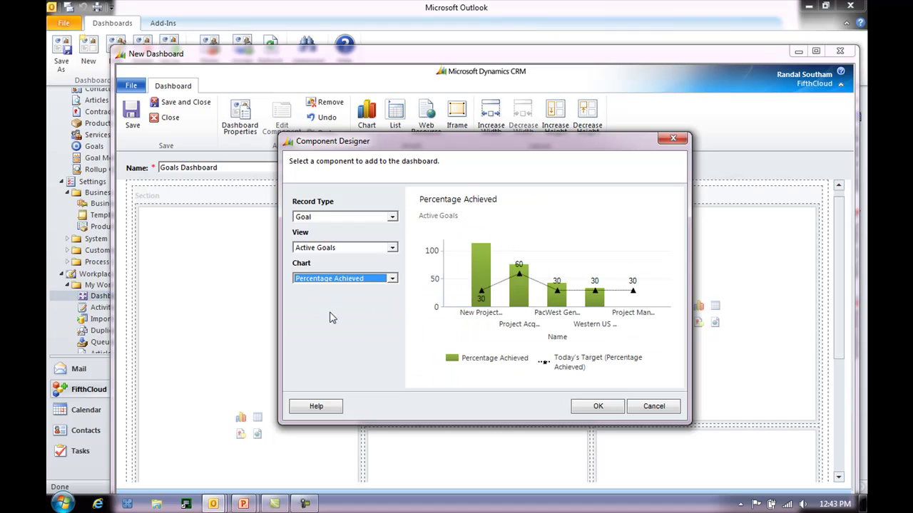
- Add the Percentage Achieved chart to the dashboard and switch to the PowerPoint slide show
click(605, 407)
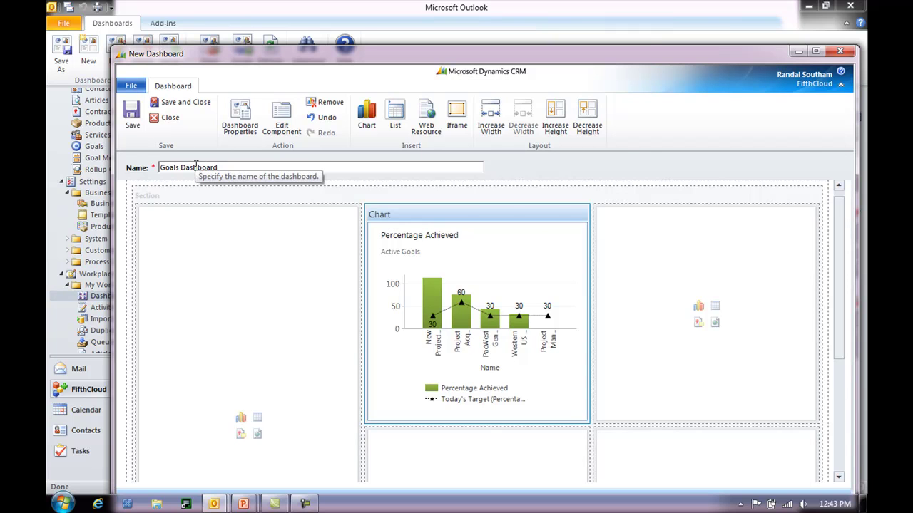
key(alt+Tab)
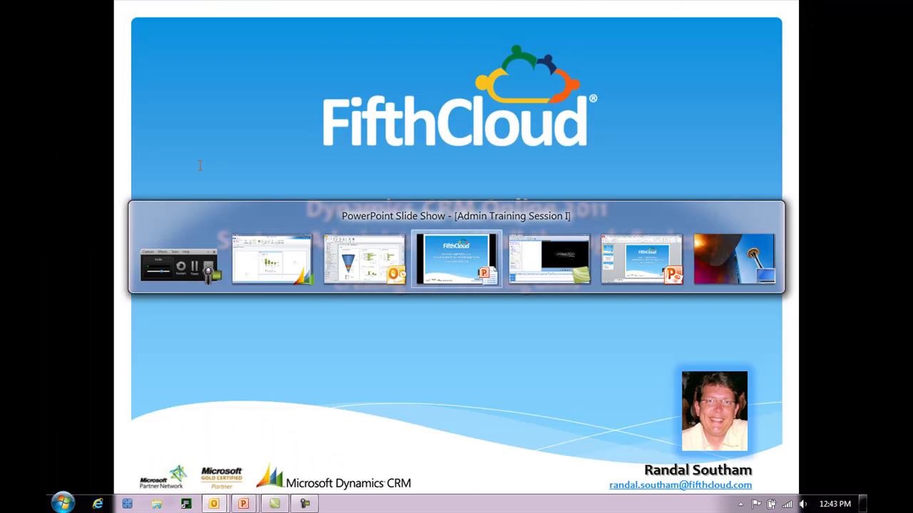